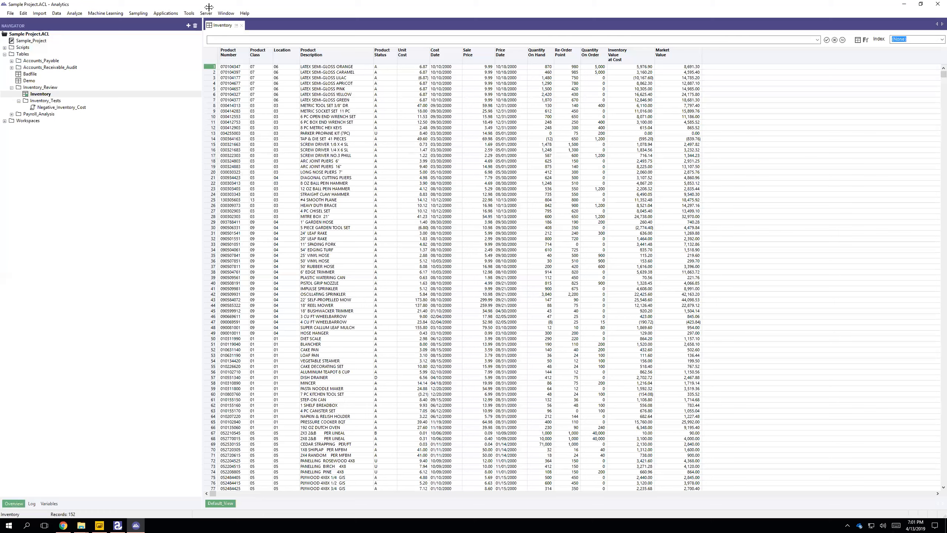
Start a Total on the Inventory table and set and verify the If condition Location="05".
{"action": "left_click", "coordinate": [74, 14]}
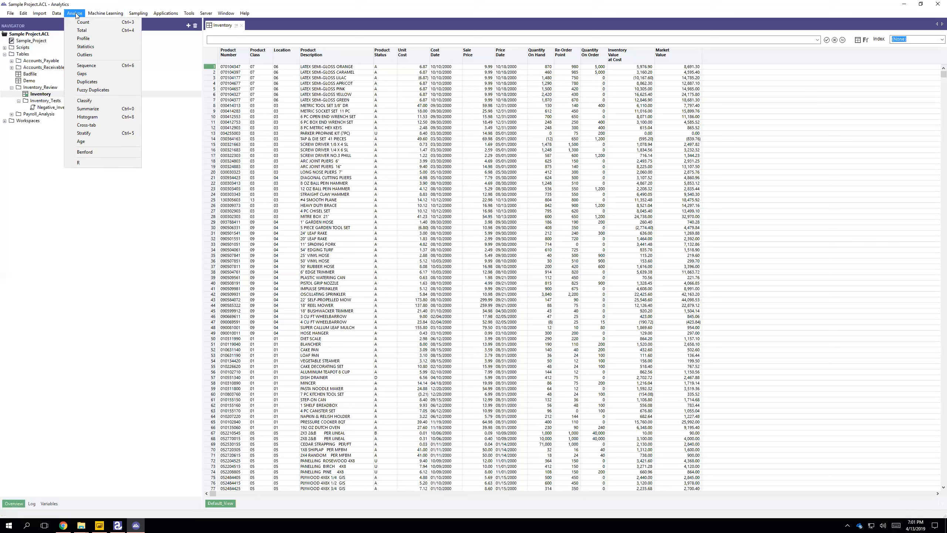
{"action": "left_click", "coordinate": [93, 31]}
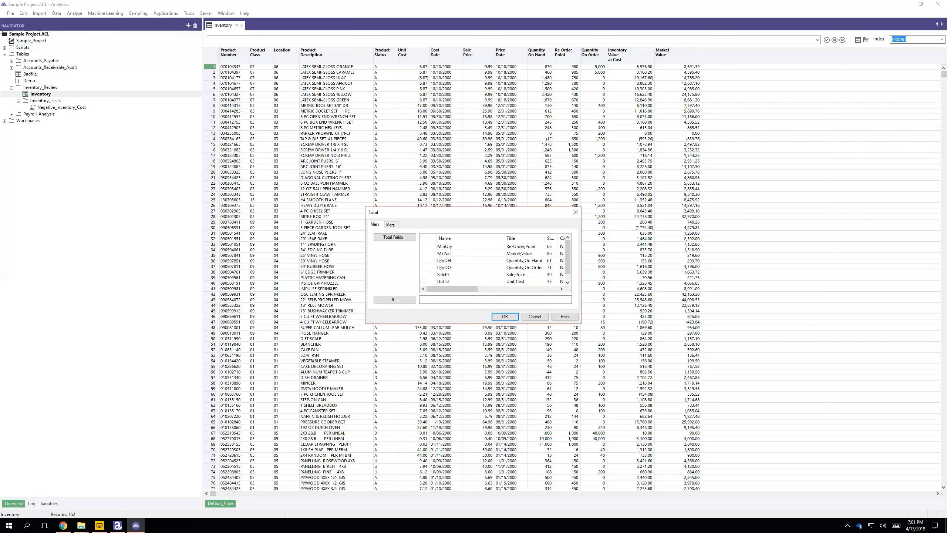
{"action": "left_click", "coordinate": [404, 301]}
{"action": "double_click", "coordinate": [357, 255]}
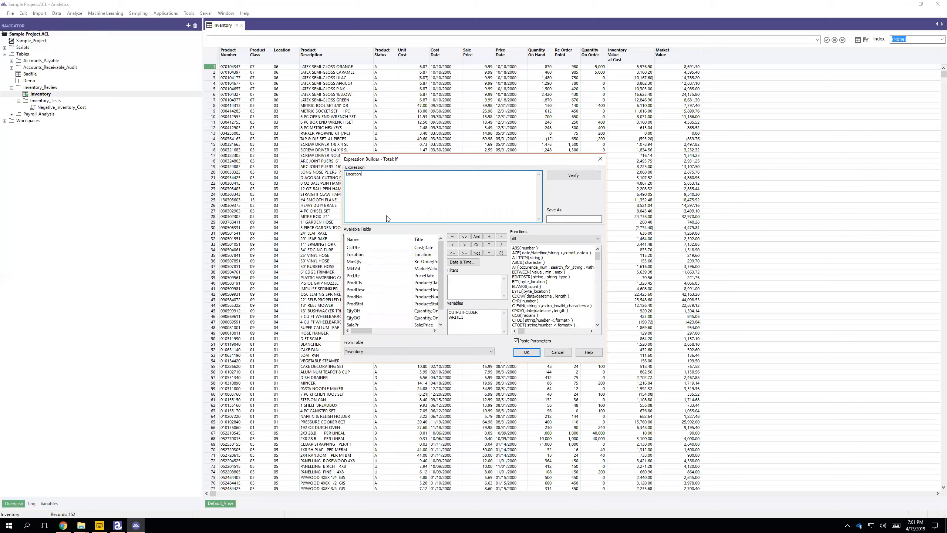
{"action": "type", "text": "=\"05"}
{"action": "left_click", "coordinate": [573, 176]}
{"action": "left_click", "coordinate": [491, 291]}
{"action": "left_click", "coordinate": [526, 352]}
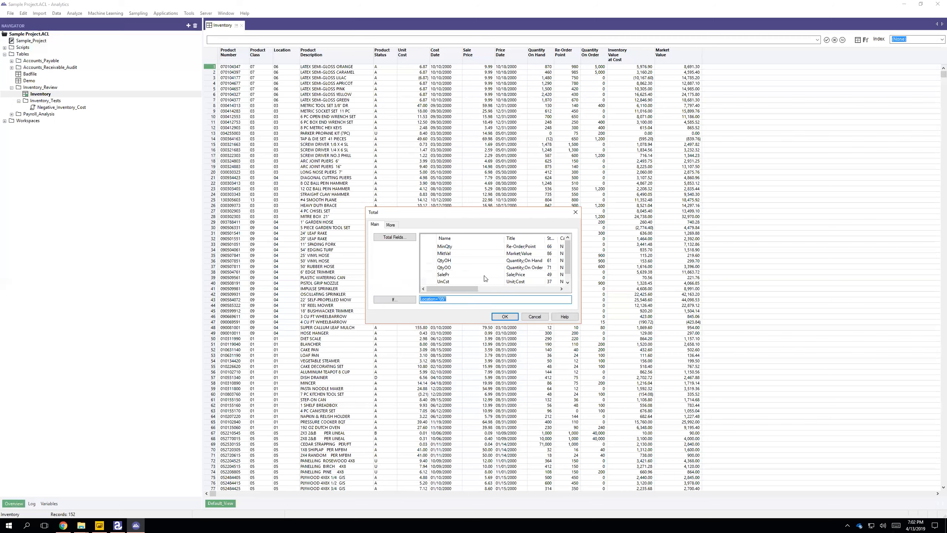
Add all available numeric fields to the Total and run it.
{"action": "left_click", "coordinate": [410, 240]}
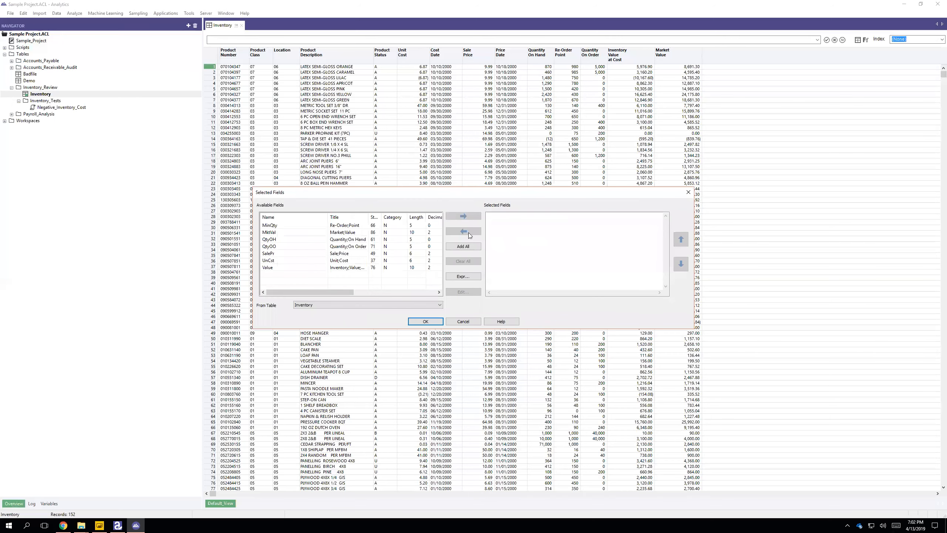
{"action": "left_click", "coordinate": [467, 248]}
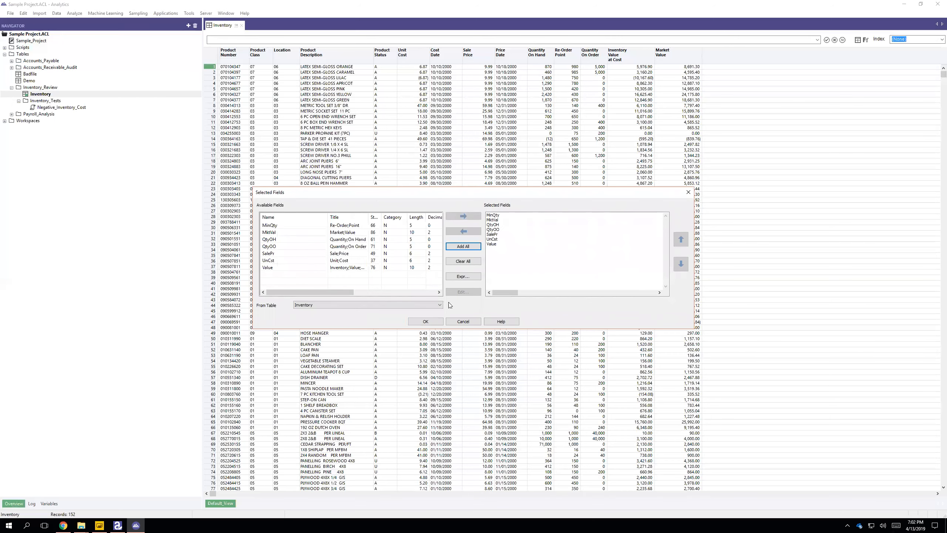
{"action": "left_click", "coordinate": [426, 321]}
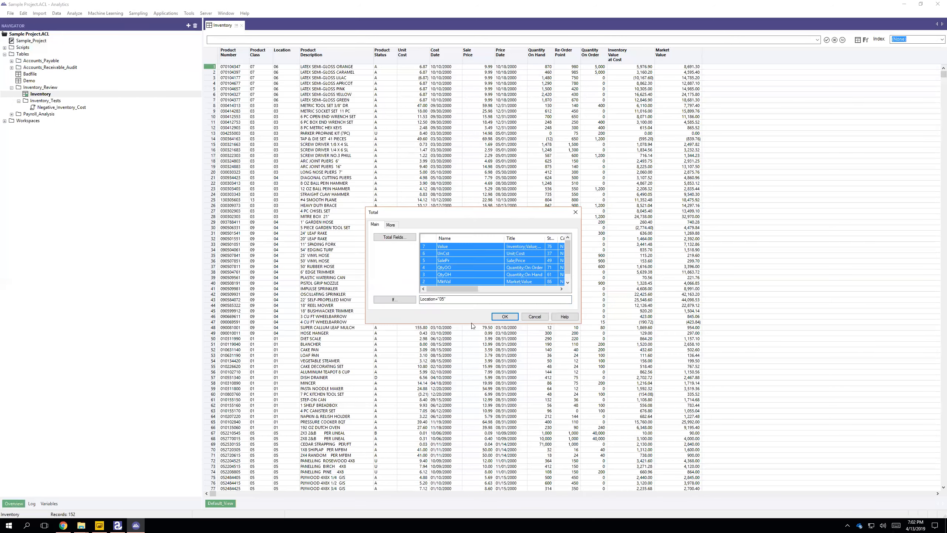
{"action": "left_click", "coordinate": [506, 316]}
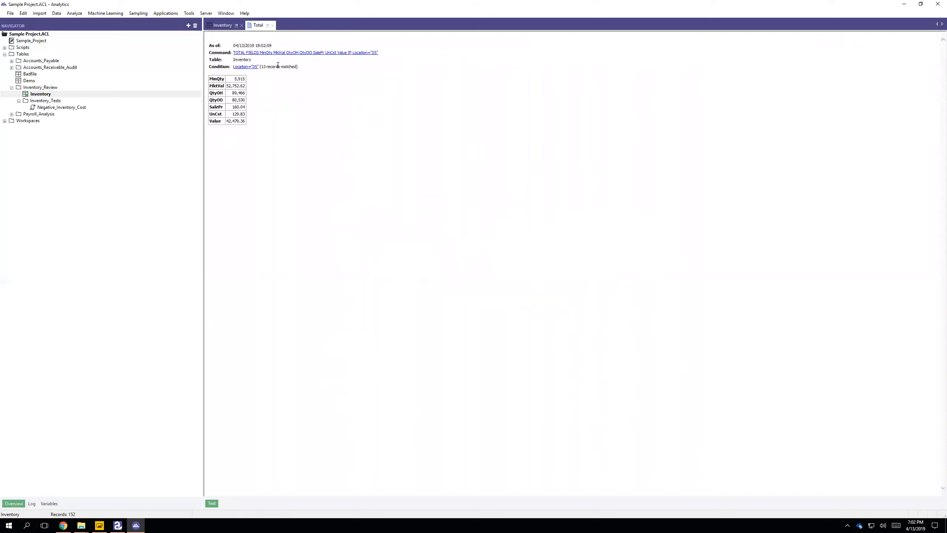
Show the Inventory records behind the Total's Location="05" condition, and pin the Total results so they stay open.
{"action": "left_click", "coordinate": [246, 67]}
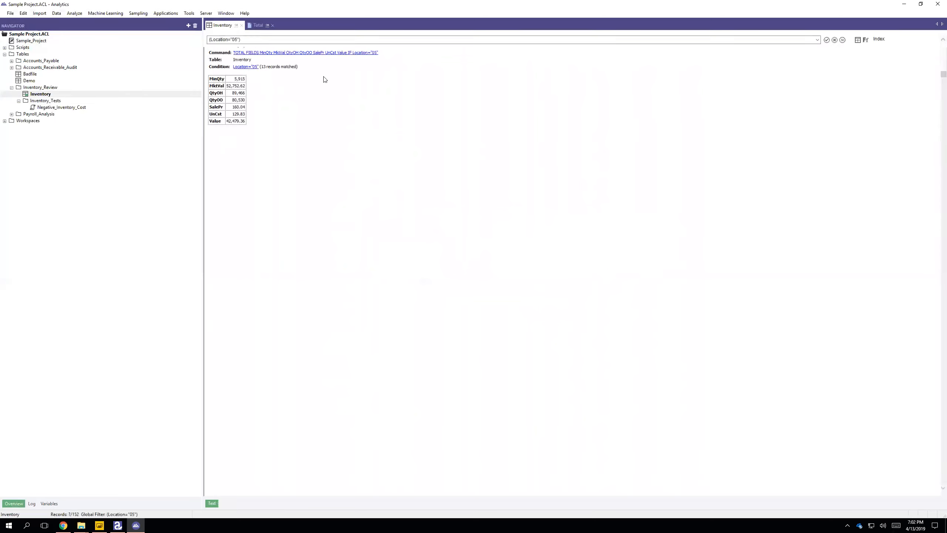
{"action": "left_click", "coordinate": [259, 26]}
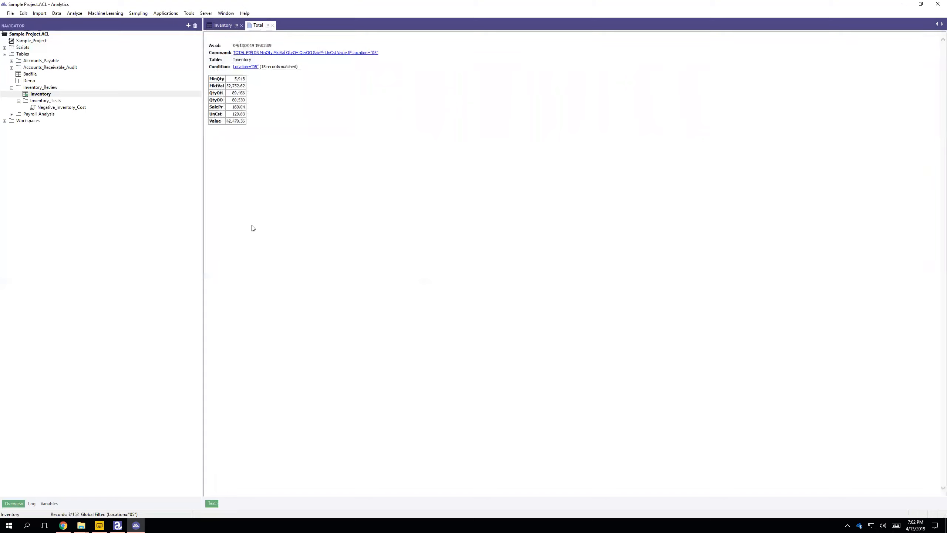
{"action": "left_click", "coordinate": [267, 25]}
Remove the filter from the Inventory table and count its records with the If condition Location="05".
{"action": "left_click", "coordinate": [227, 28]}
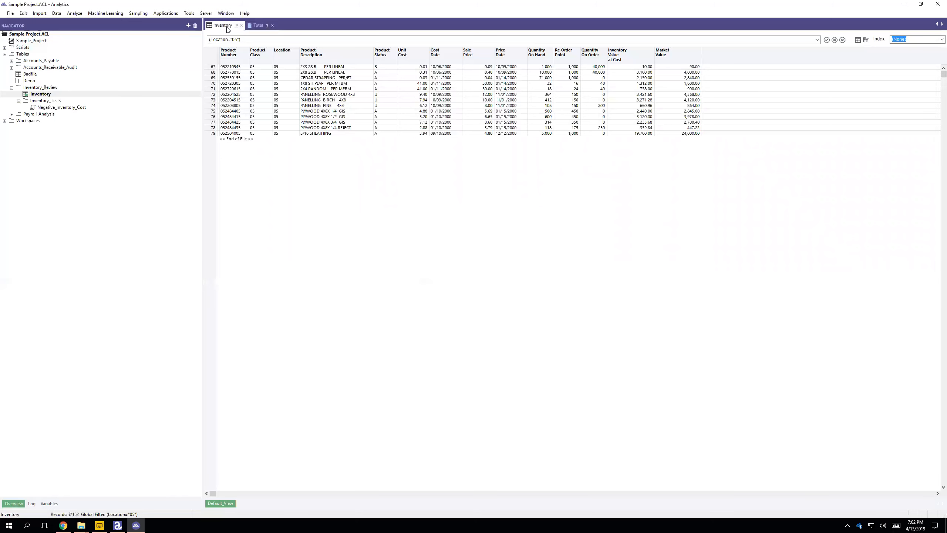
{"action": "left_click", "coordinate": [835, 40]}
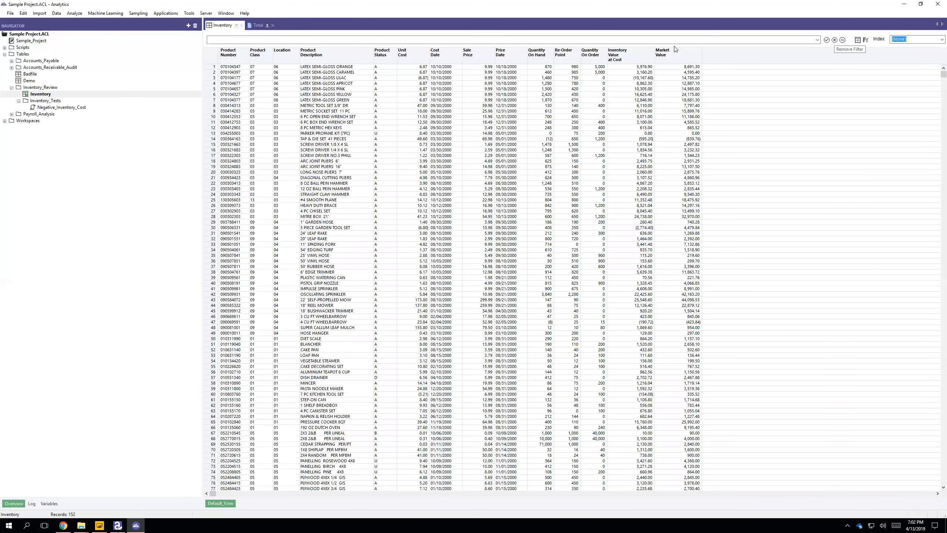
{"action": "left_click", "coordinate": [80, 14]}
{"action": "left_click", "coordinate": [84, 22]}
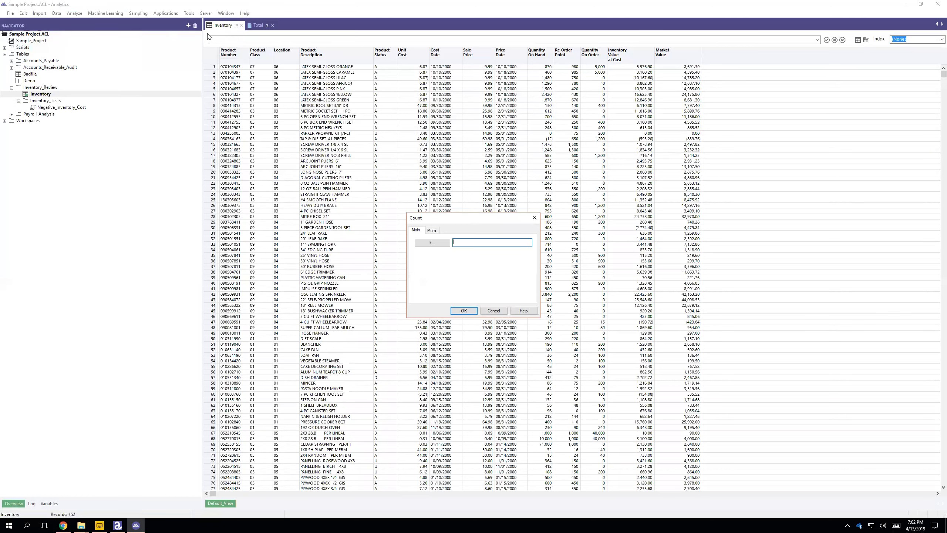
{"action": "left_click", "coordinate": [440, 245]}
{"action": "double_click", "coordinate": [366, 254]}
{"action": "type", "text": "=\"095"}
{"action": "left_click", "coordinate": [368, 174]}
{"action": "key", "text": "BackSpace"}
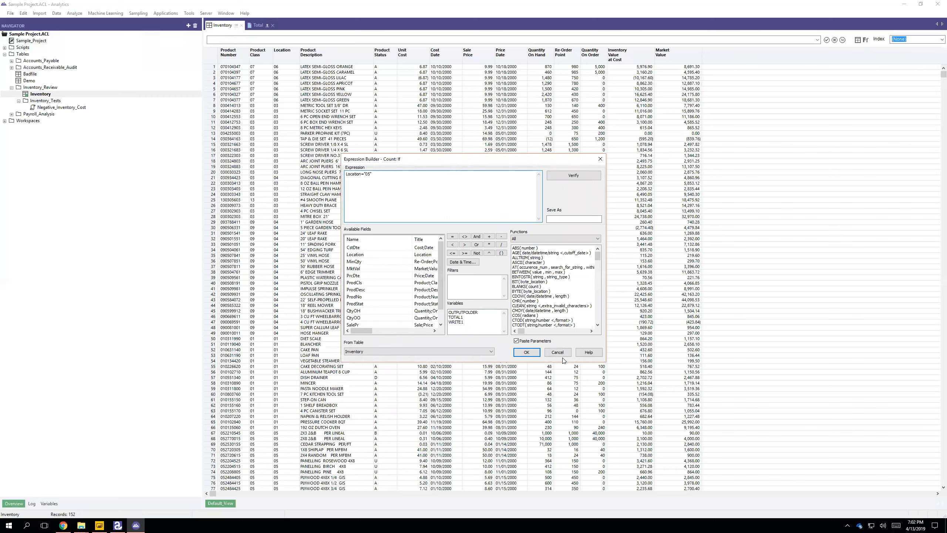
{"action": "left_click", "coordinate": [529, 355]}
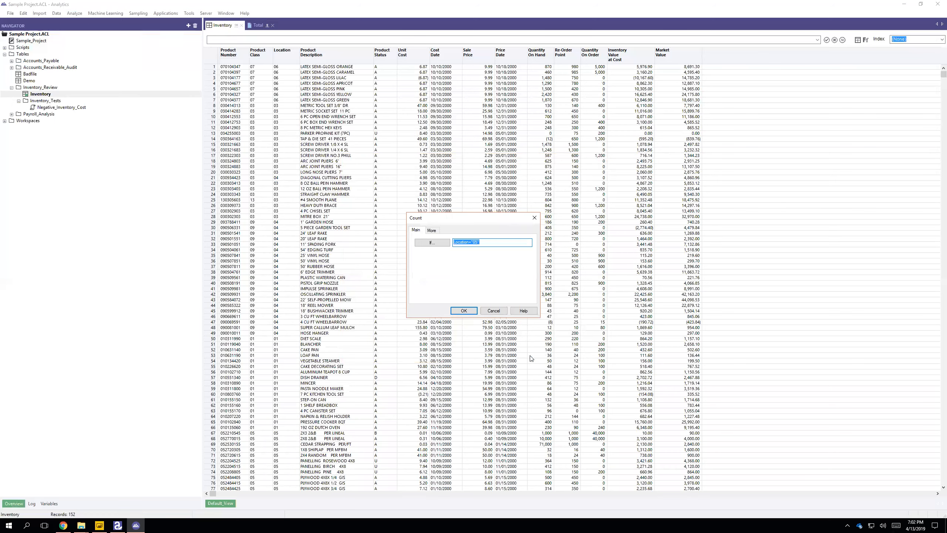
{"action": "left_click", "coordinate": [465, 311]}
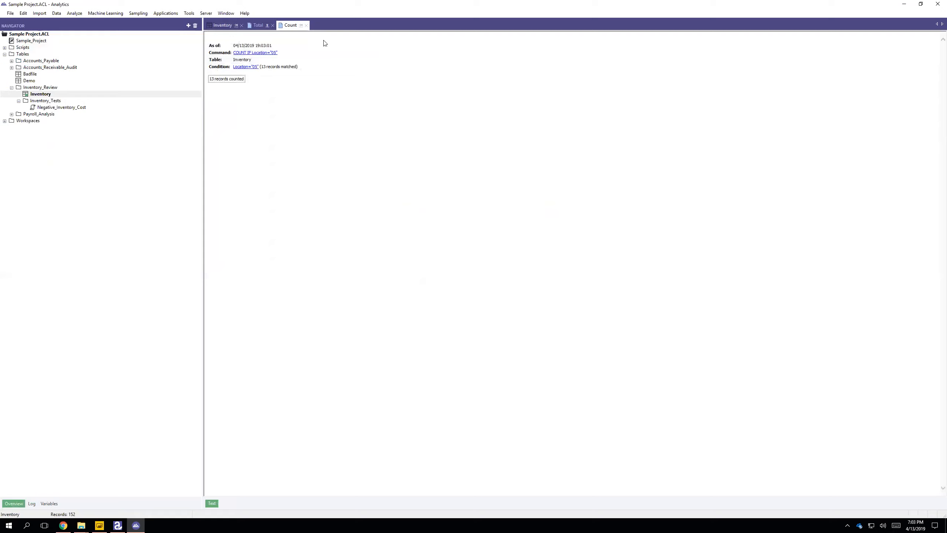
Pin the Count results and return to the Inventory table after reviewing the Total results.
{"action": "left_click", "coordinate": [300, 25]}
{"action": "left_click", "coordinate": [256, 26]}
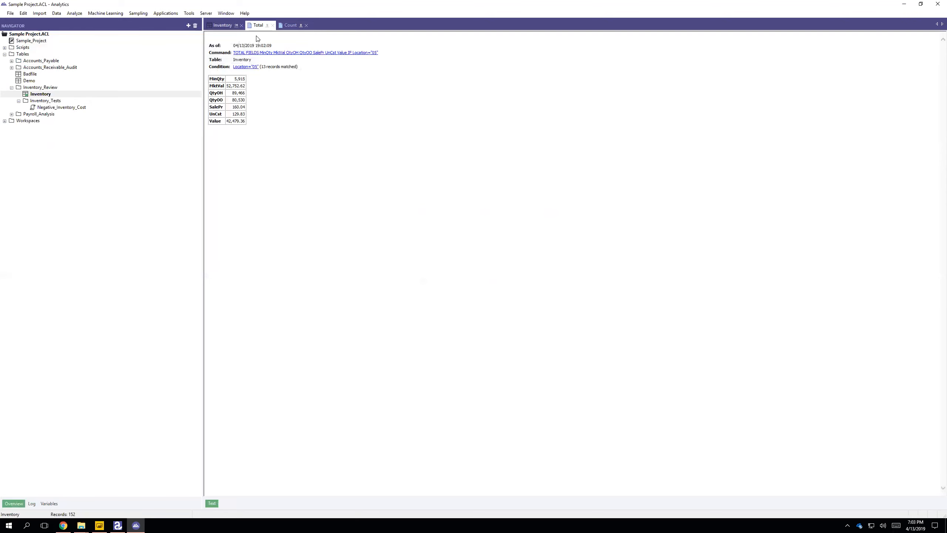
{"action": "left_click", "coordinate": [225, 28]}
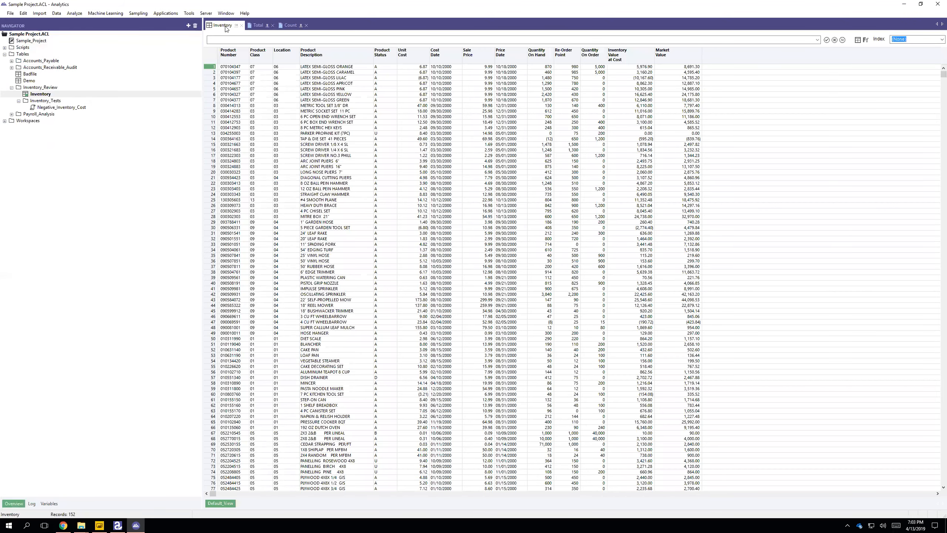
Start an Extract on the Inventory table and set and verify the If condition Location="05".
{"action": "left_click", "coordinate": [59, 15]}
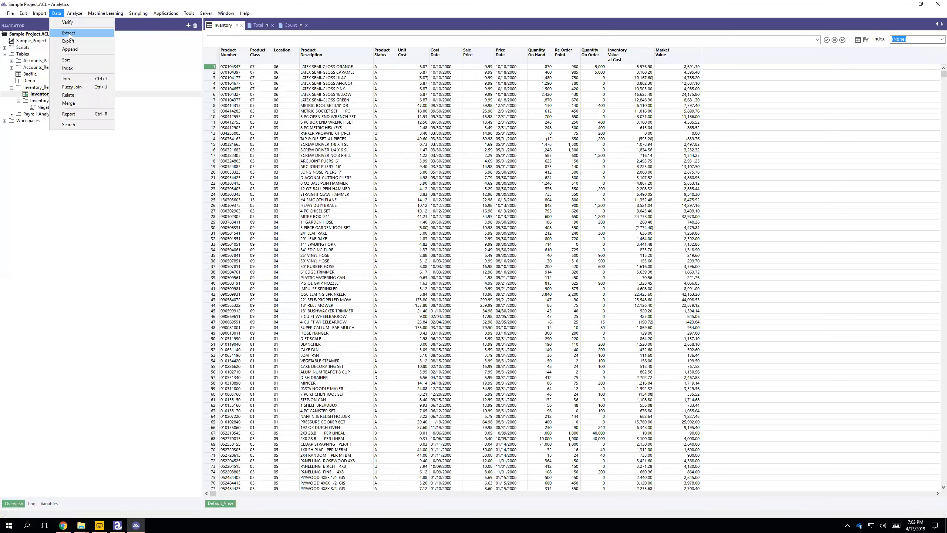
{"action": "left_click", "coordinate": [70, 36]}
{"action": "left_click", "coordinate": [395, 300]}
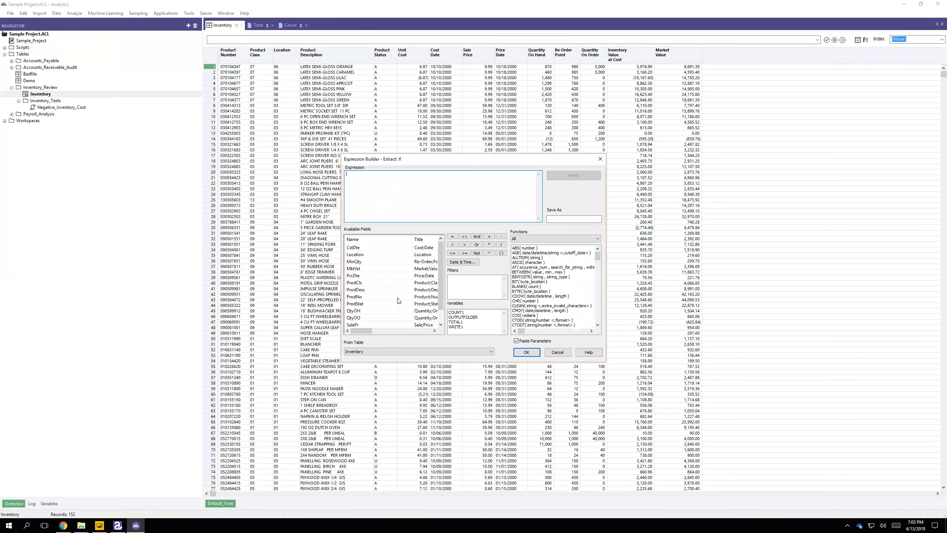
{"action": "double_click", "coordinate": [376, 254]}
{"action": "type", "text": "=\"05"}
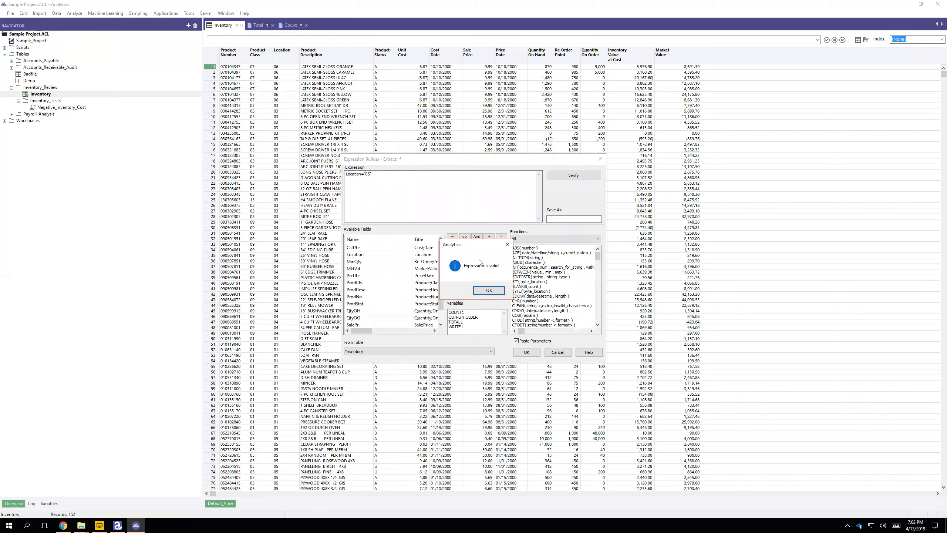
{"action": "left_click", "coordinate": [489, 290]}
{"action": "left_click", "coordinate": [526, 352]}
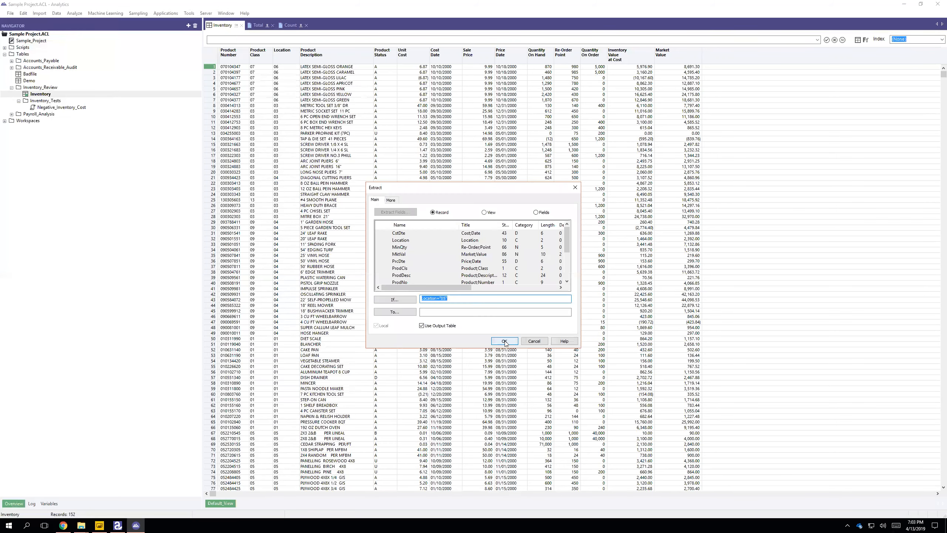
Name the output table Inventory_05 and run the extraction of the full records.
{"action": "left_click", "coordinate": [451, 310]}
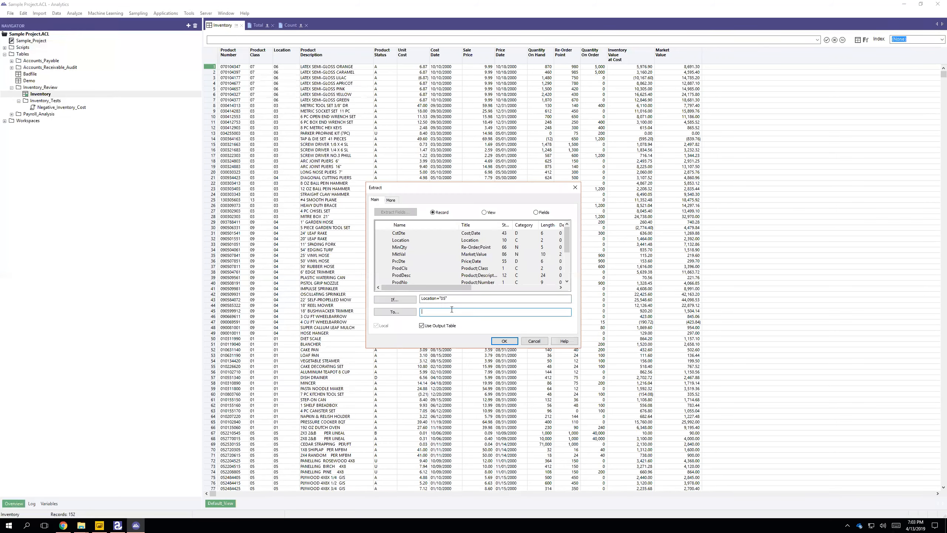
{"action": "type", "text": "Inven"}
{"action": "key", "text": "BackSpace"}
{"action": "key", "text": "BackSpace"}
{"action": "key", "text": "BackSpace"}
{"action": "type", "text": "tor"}
{"action": "key", "text": "BackSpace"}
{"action": "type", "text": "yr"}
{"action": "left_click", "coordinate": [497, 341]}
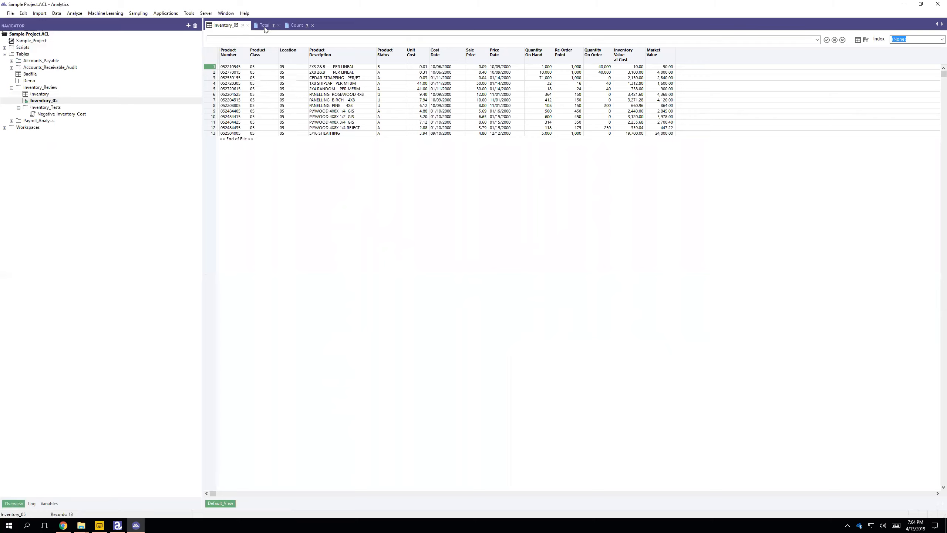
Total all available numeric fields of the Inventory_05 table without any If condition.
{"action": "left_click", "coordinate": [276, 26]}
{"action": "left_click", "coordinate": [226, 26]}
{"action": "left_click", "coordinate": [76, 13]}
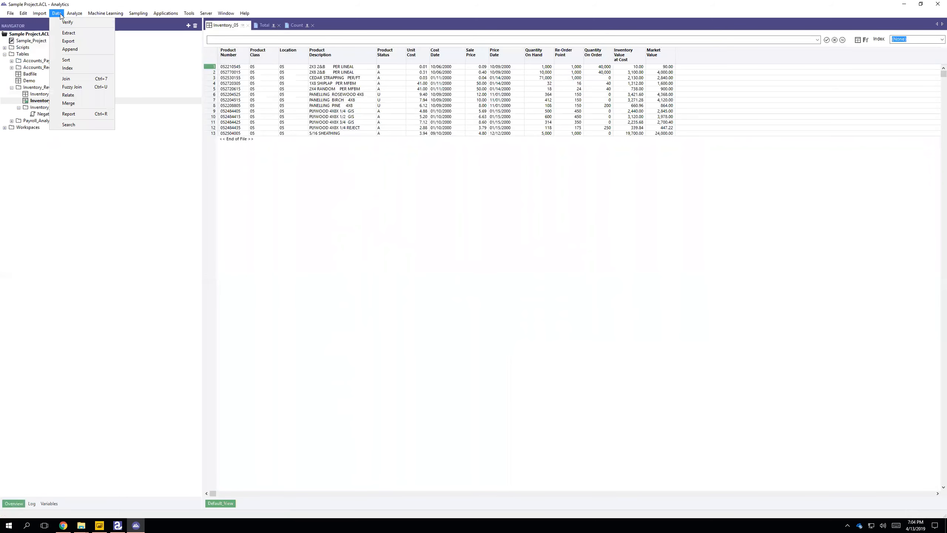
{"action": "left_click", "coordinate": [80, 32]}
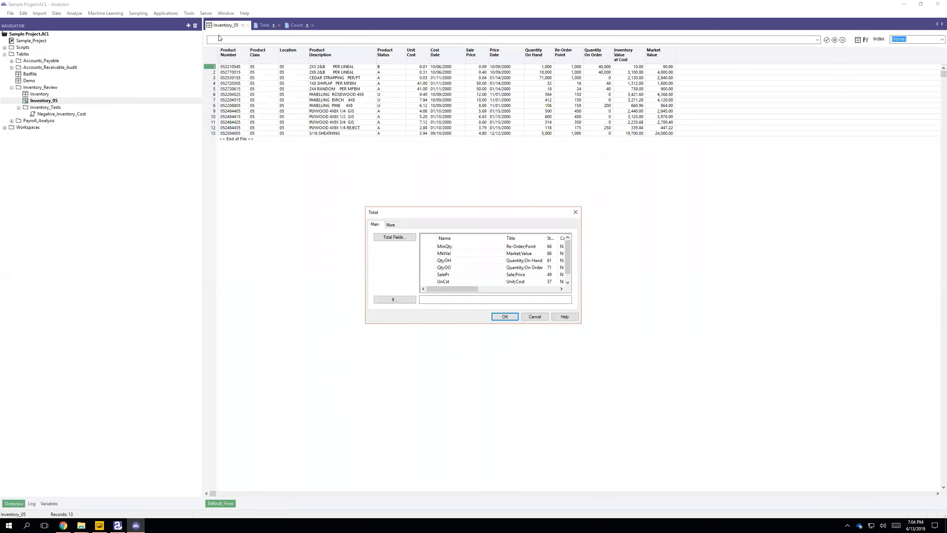
{"action": "left_click", "coordinate": [409, 239]}
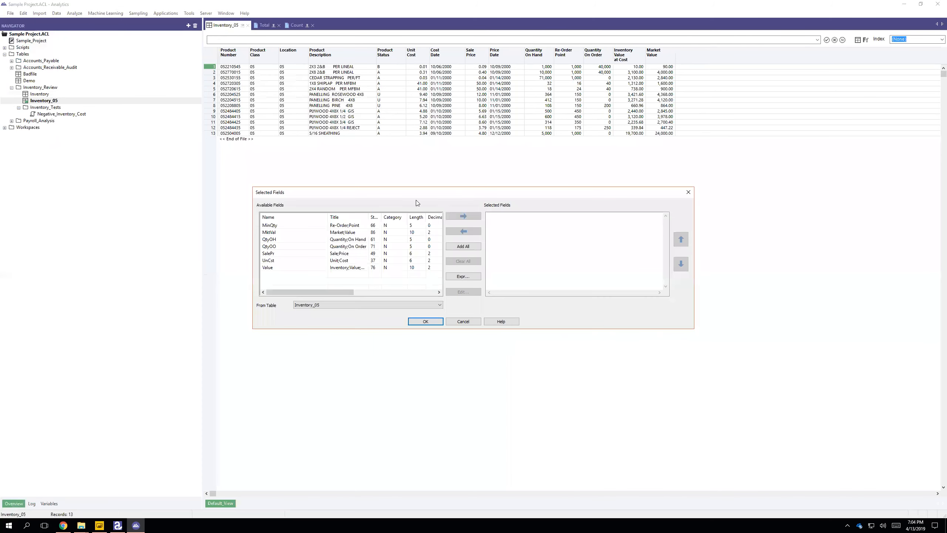
{"action": "left_click", "coordinate": [467, 247]}
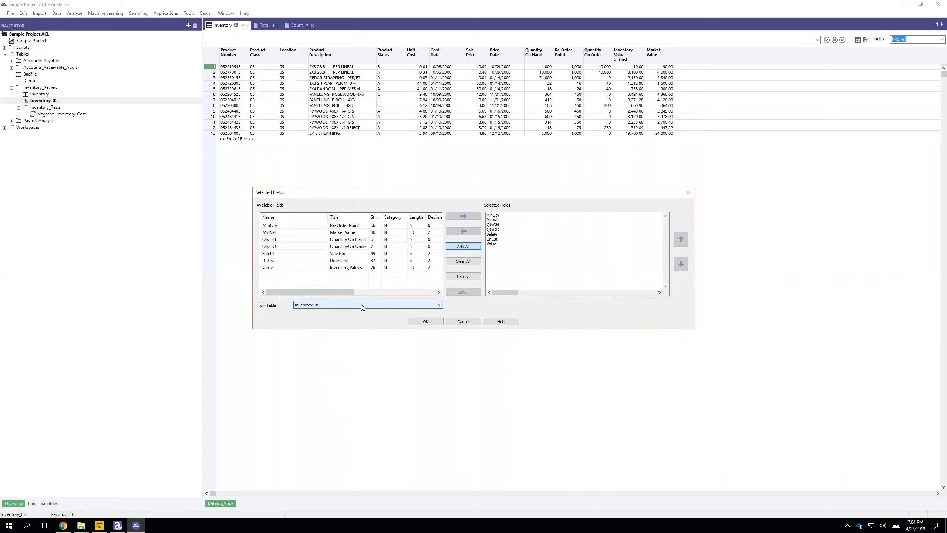
{"action": "left_click", "coordinate": [424, 321]}
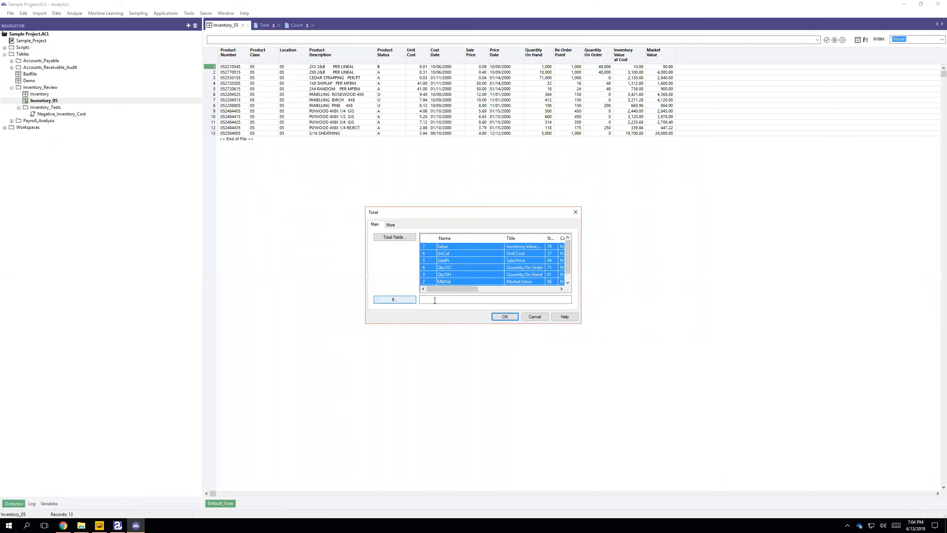
{"action": "left_click", "coordinate": [509, 316]}
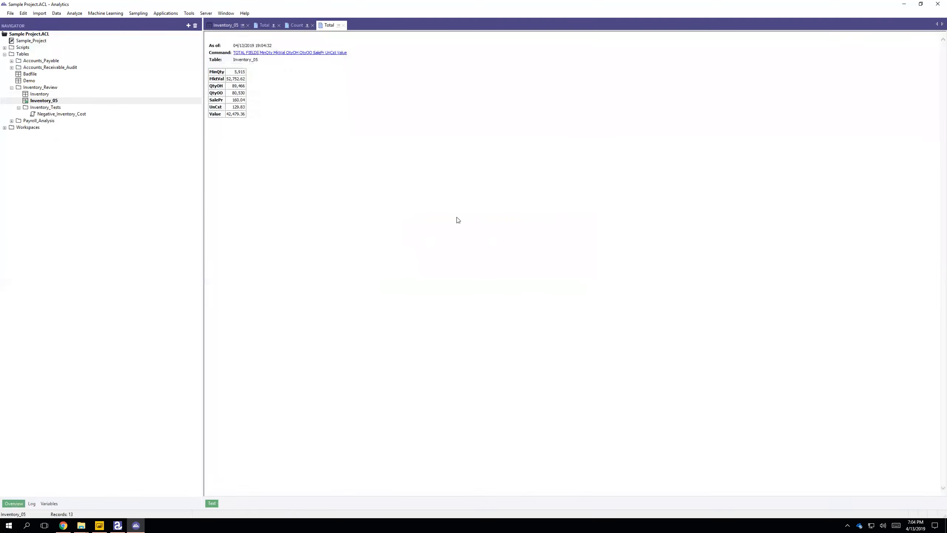